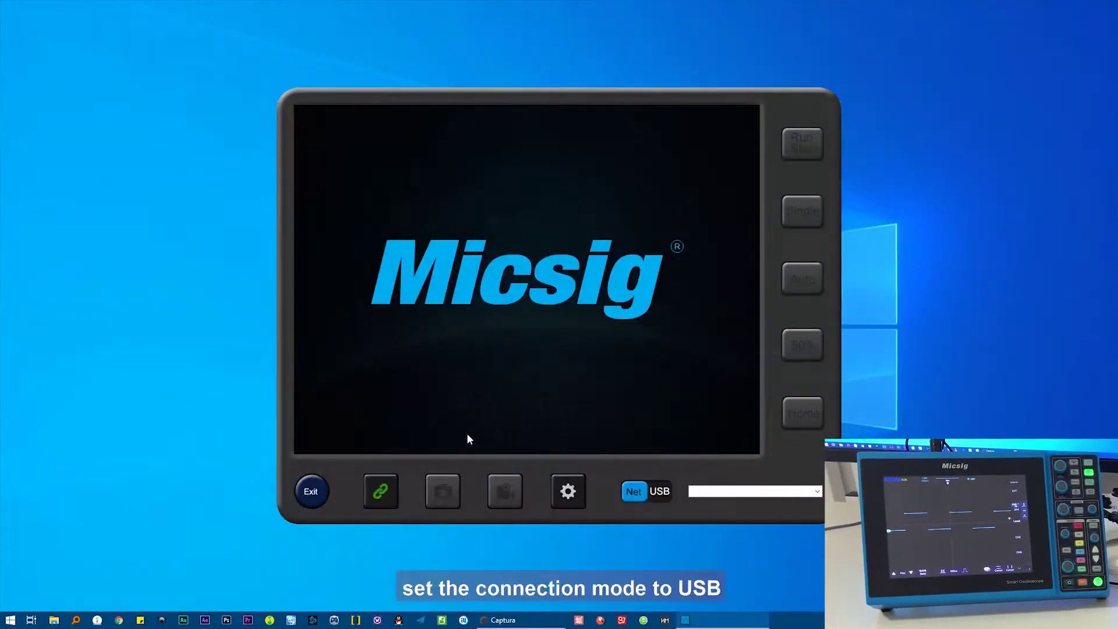
Switch the connection to USB and link to the oscilloscope to mirror its screen.
{"action": "left_click", "coordinate": [656, 491]}
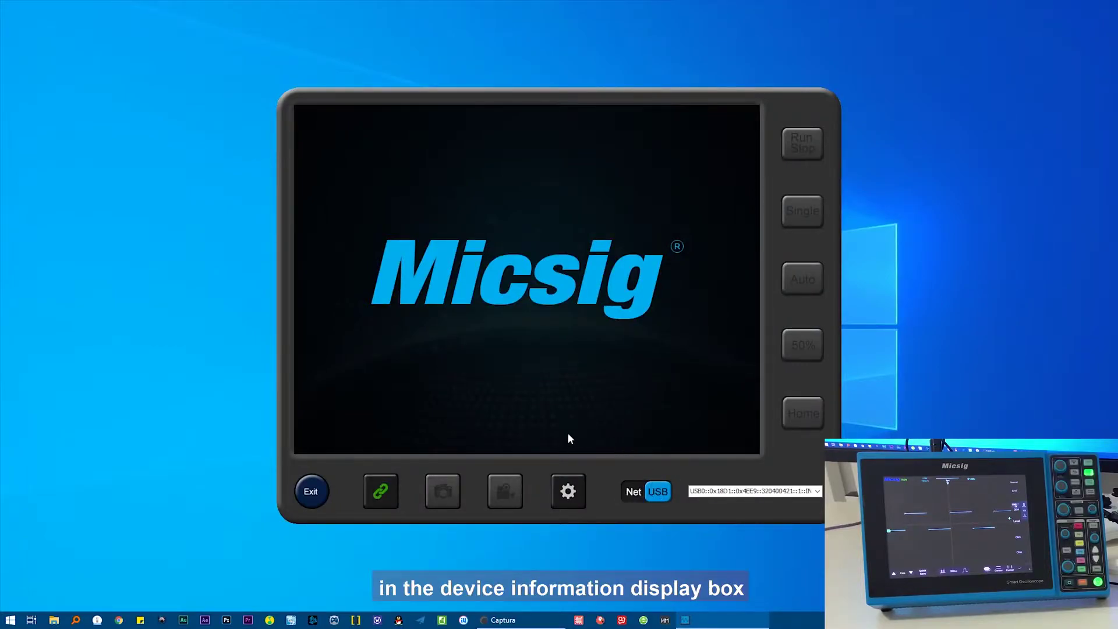
{"action": "left_click", "coordinate": [387, 492]}
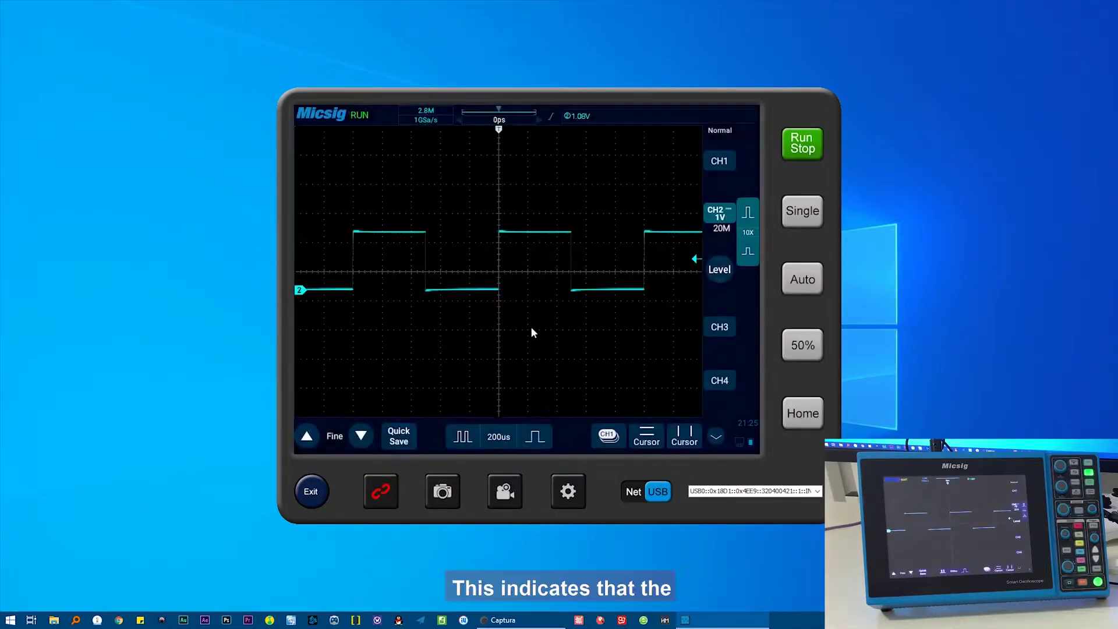
Move the CH2 trace down and raise the trigger level to 960mV.
{"action": "mouse_move", "coordinate": [592, 332]}
{"action": "left_mouse_down"}
{"action": "mouse_move", "coordinate": [589, 343]}
{"action": "mouse_move", "coordinate": [599, 280]}
{"action": "mouse_move", "coordinate": [553, 283]}
{"action": "left_mouse_up"}
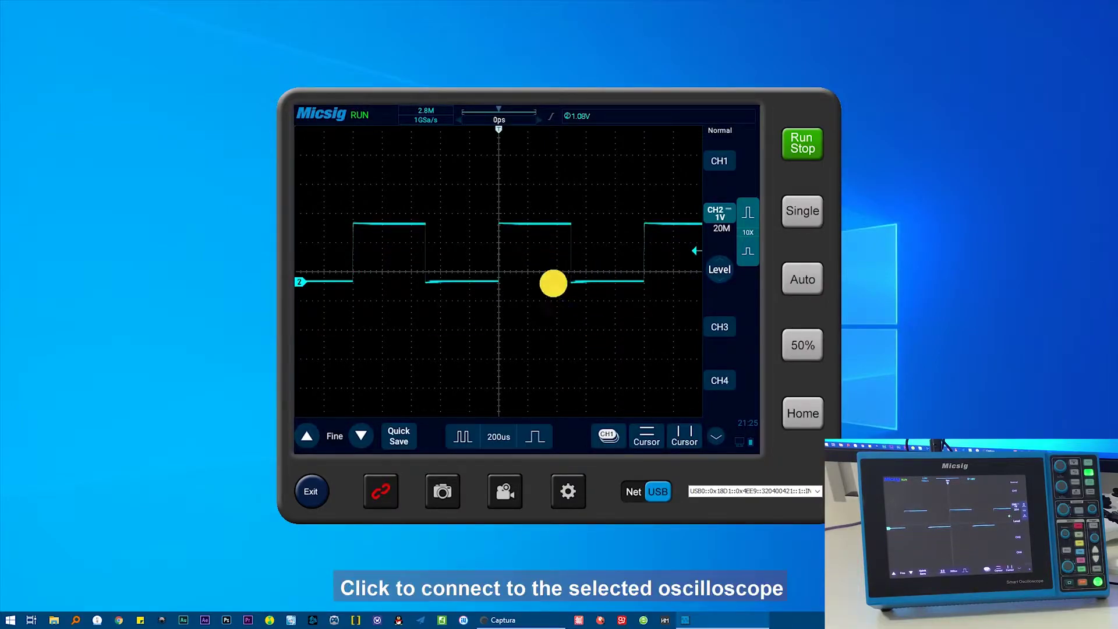
{"action": "left_click", "coordinate": [718, 288]}
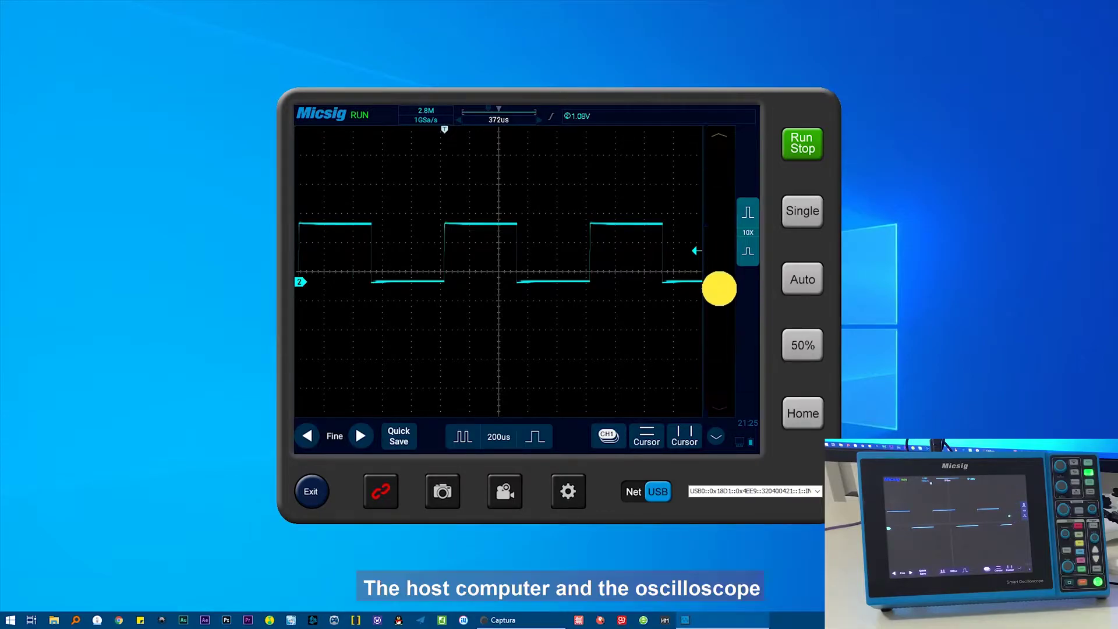
{"action": "left_click_drag", "start_coordinate": [719, 312], "coordinate": [716, 254]}
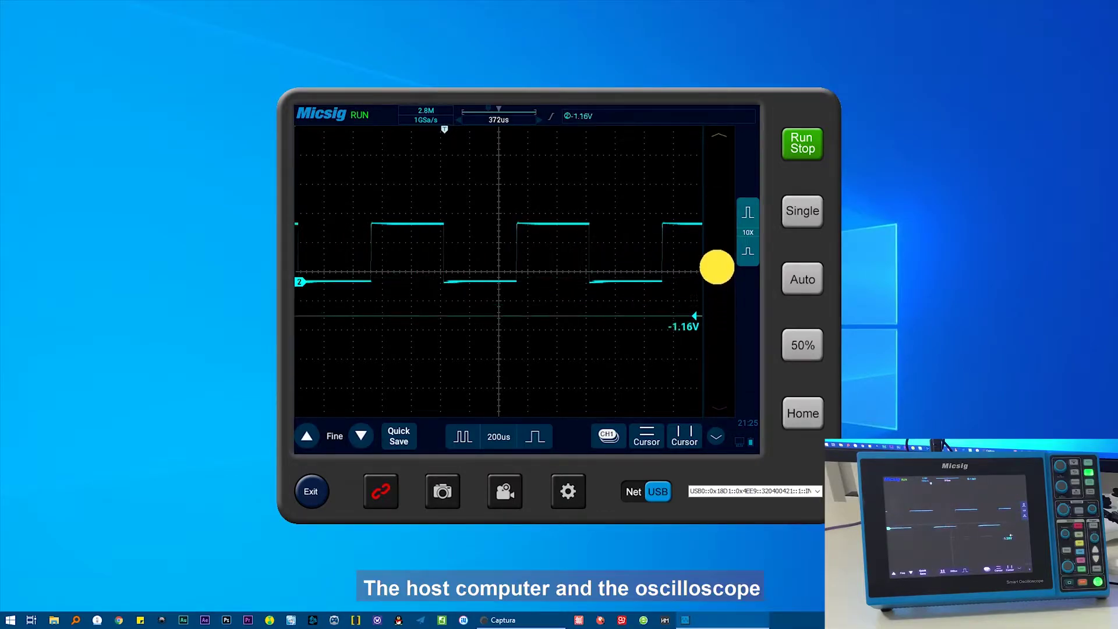
Add the RiseTime measurement for CH2 from the Measure menu.
{"action": "left_click", "coordinate": [611, 341]}
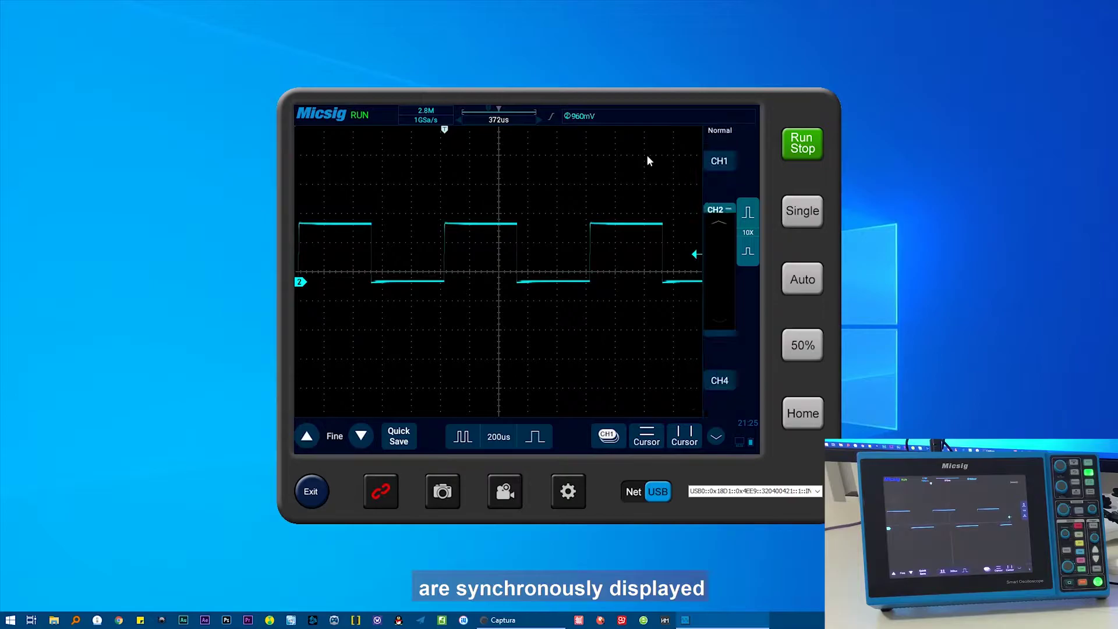
{"action": "left_click", "coordinate": [648, 119]}
{"action": "left_click_drag", "start_coordinate": [646, 202], "coordinate": [591, 226]}
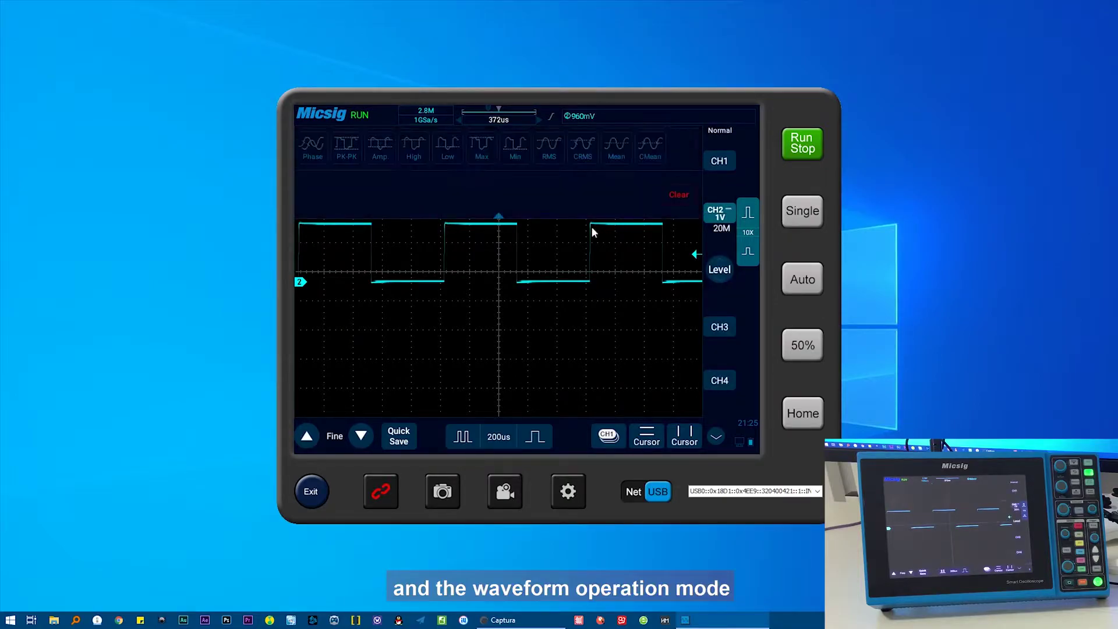
{"action": "left_click", "coordinate": [376, 203]}
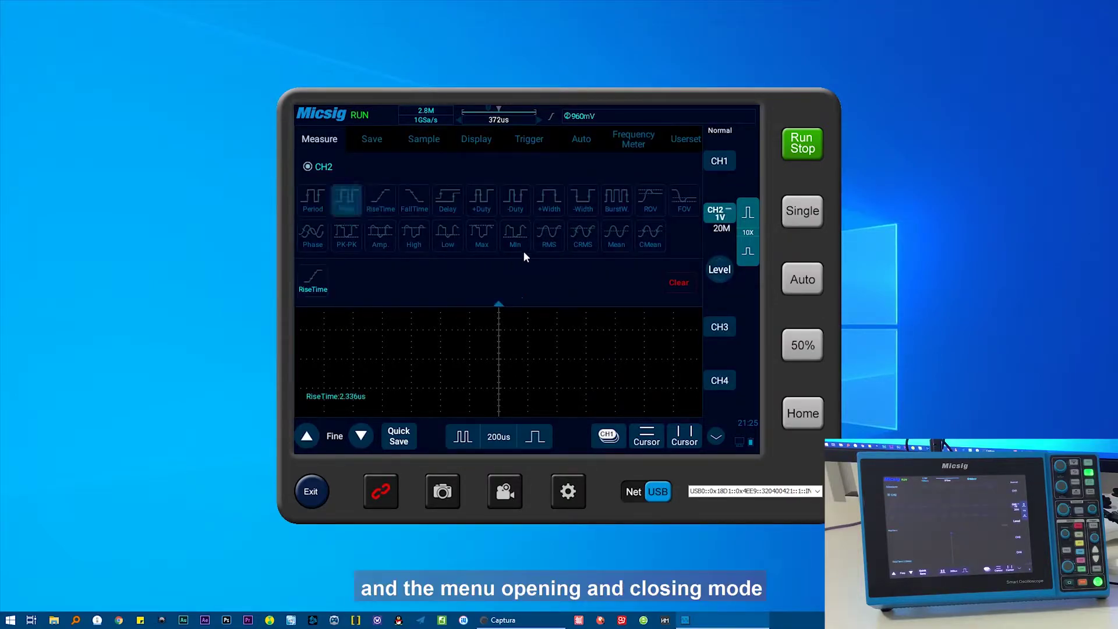
{"action": "left_click", "coordinate": [522, 368]}
{"action": "left_click", "coordinate": [568, 399]}
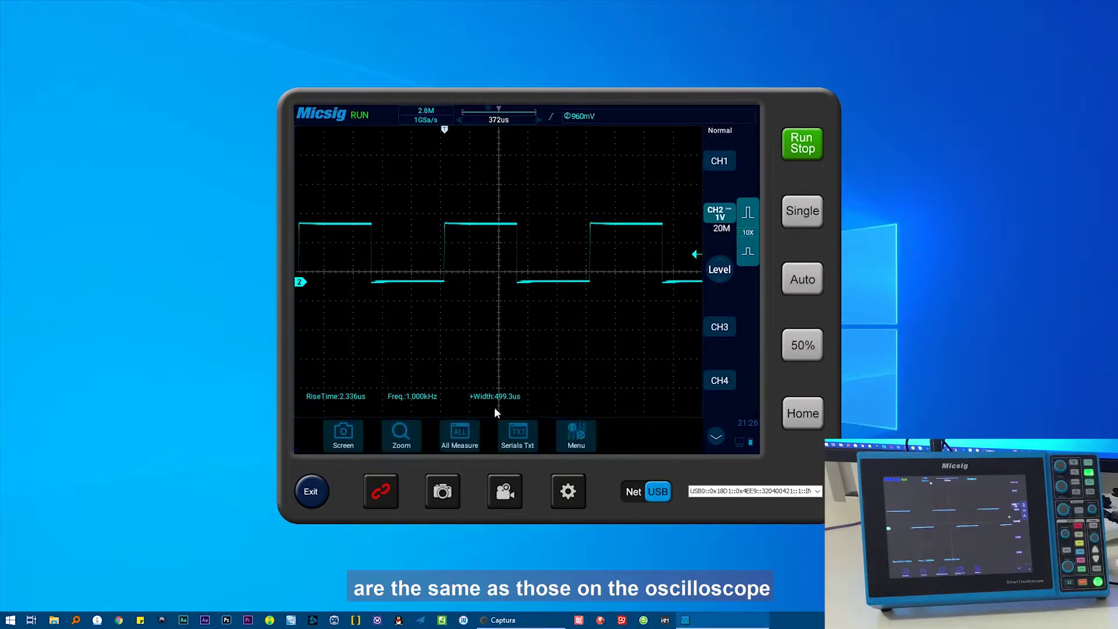
Show all CH2 measurements and enable vertical cursors with X1, X2, ΔX and 1/ΔX readouts.
{"action": "left_click", "coordinate": [461, 440]}
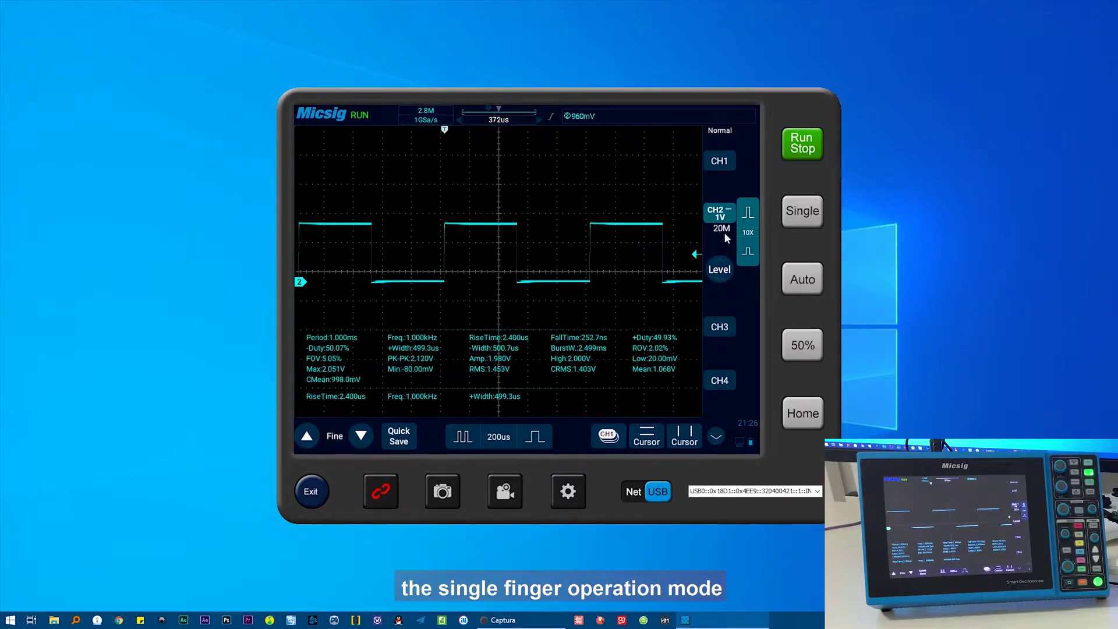
{"action": "left_click", "coordinate": [718, 212]}
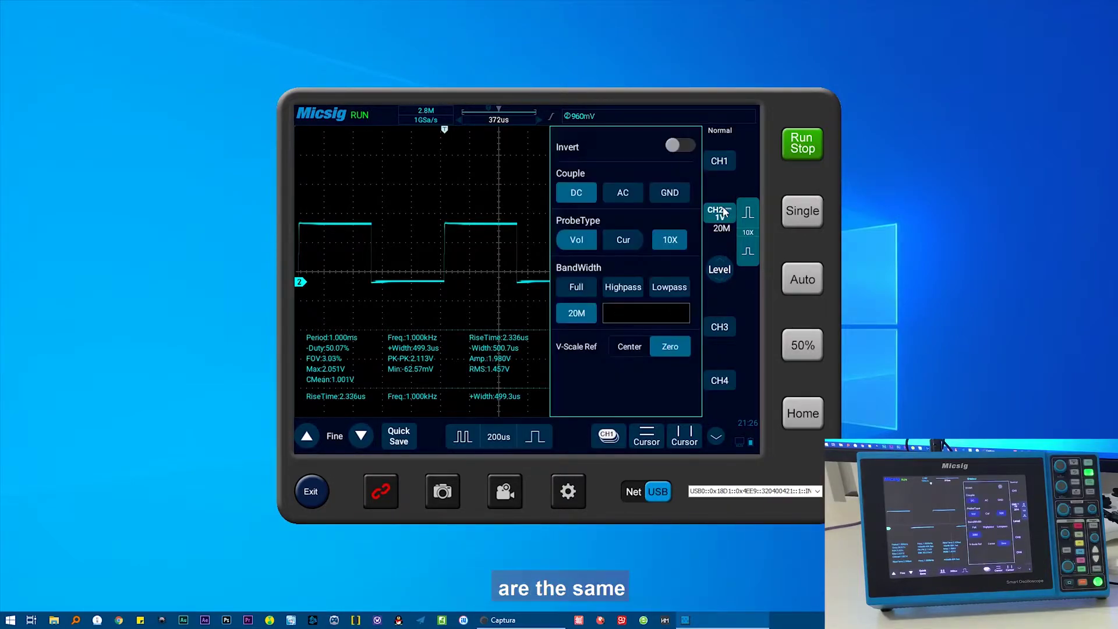
{"action": "left_click", "coordinate": [498, 200]}
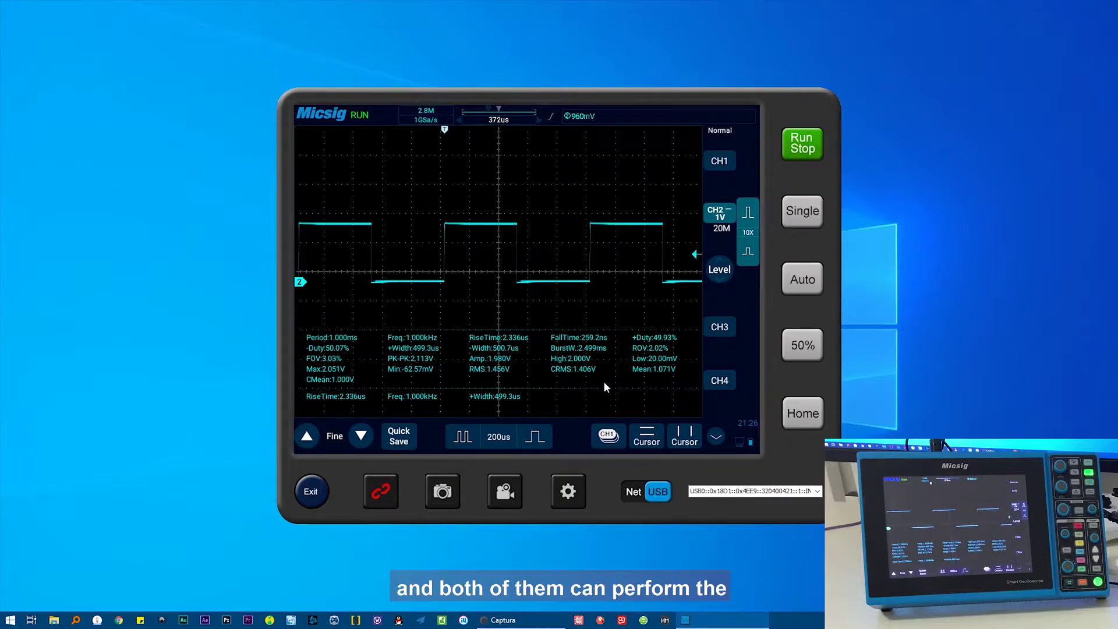
{"action": "left_click", "coordinate": [685, 441]}
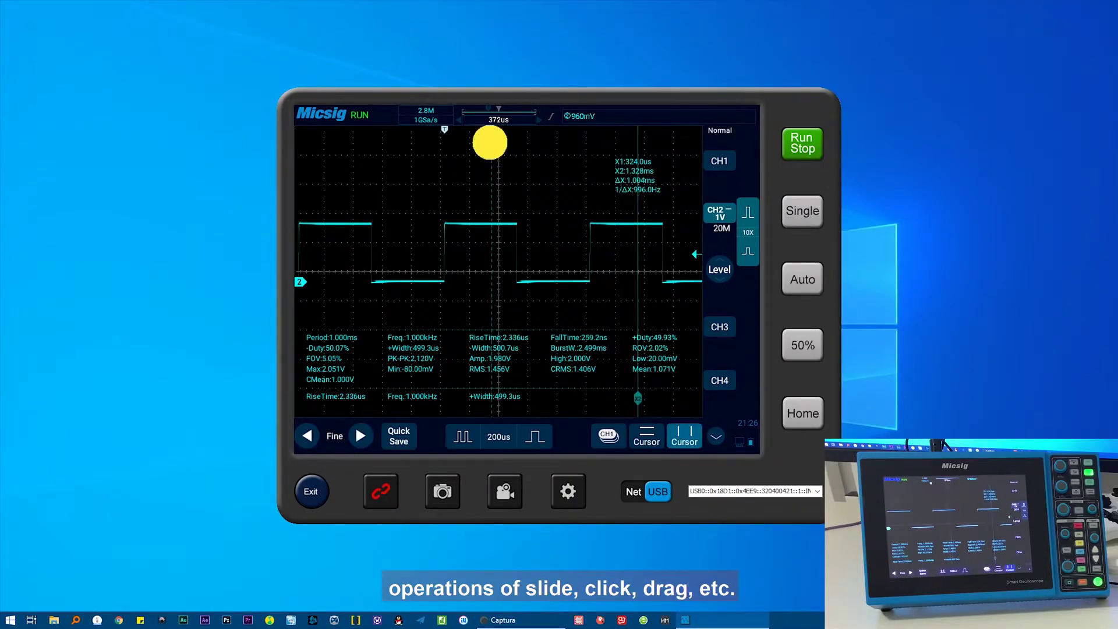
Move the X1 cursor to 952us, turn cursors off, and set the timebase to 500us.
{"action": "left_click_drag", "start_coordinate": [565, 155], "coordinate": [582, 157]}
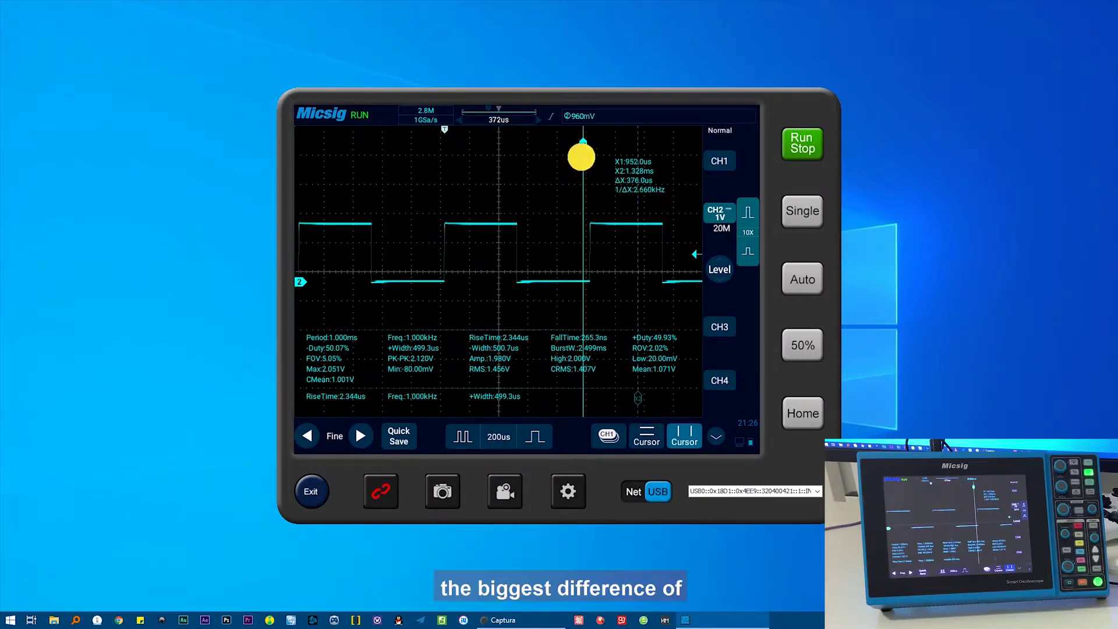
{"action": "left_click", "coordinate": [656, 443]}
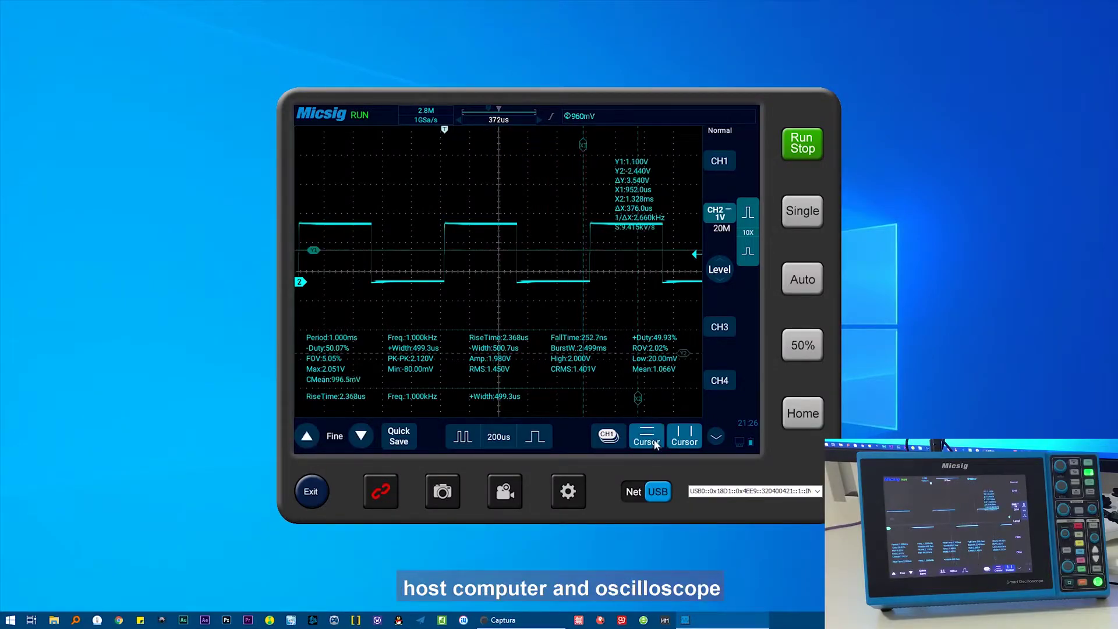
{"action": "scroll", "coordinate": [682, 326], "scroll_direction": "up", "scroll_amount": 3}
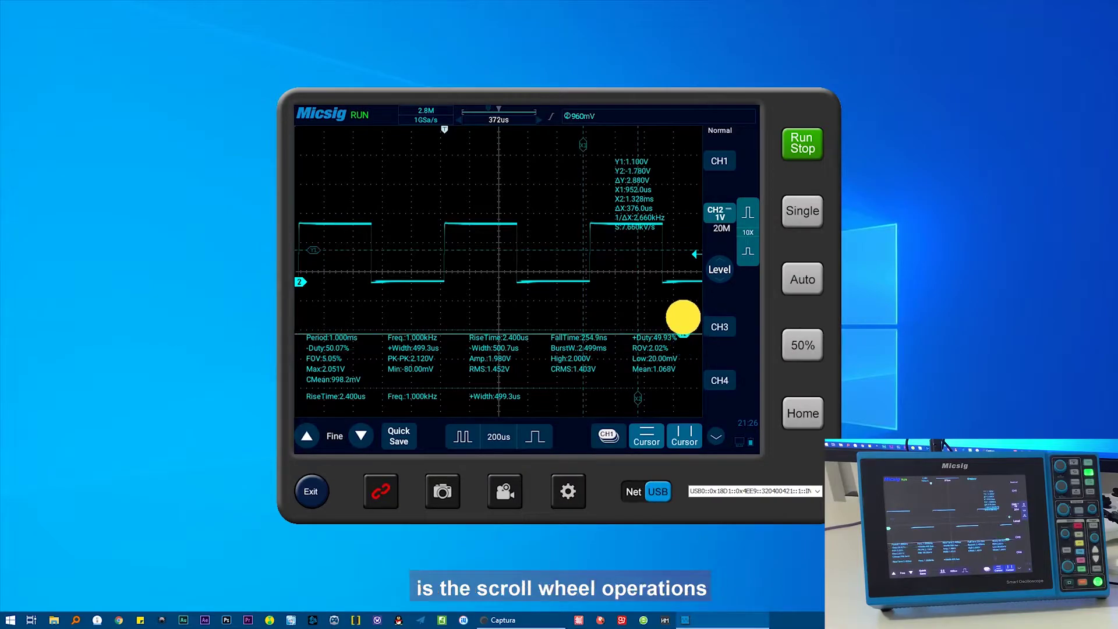
{"action": "left_click", "coordinate": [683, 436]}
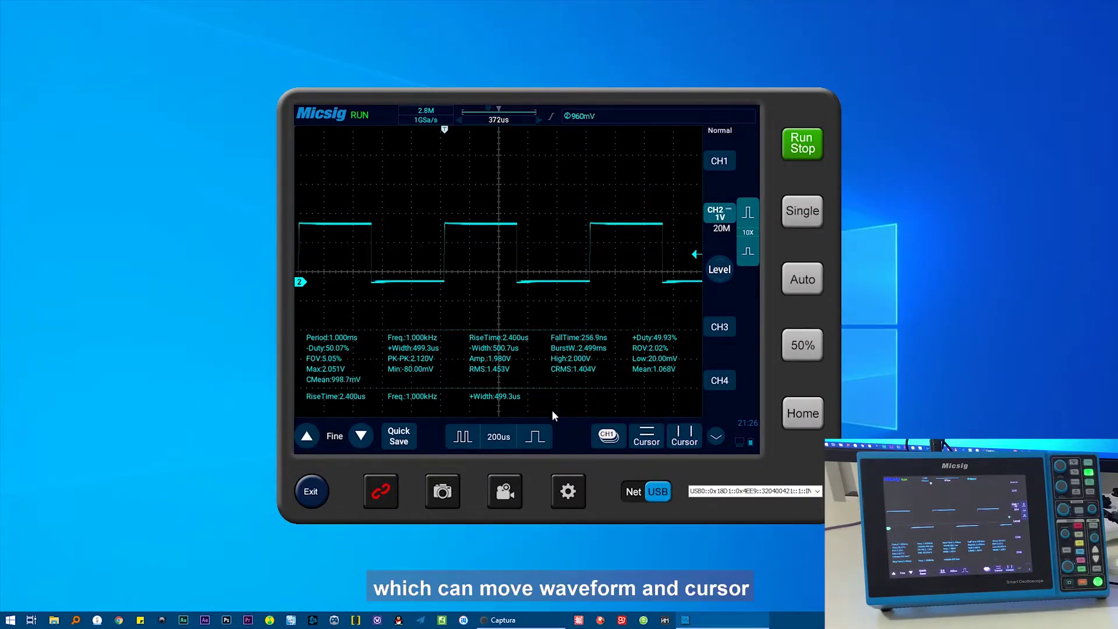
{"action": "left_click", "coordinate": [497, 442]}
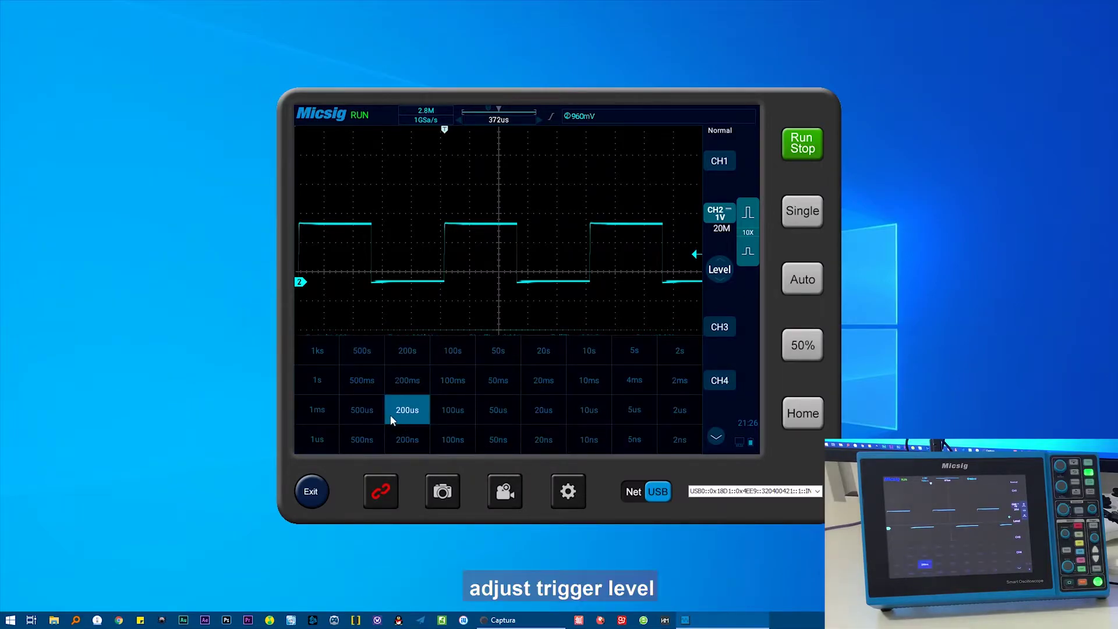
{"action": "left_click", "coordinate": [363, 409]}
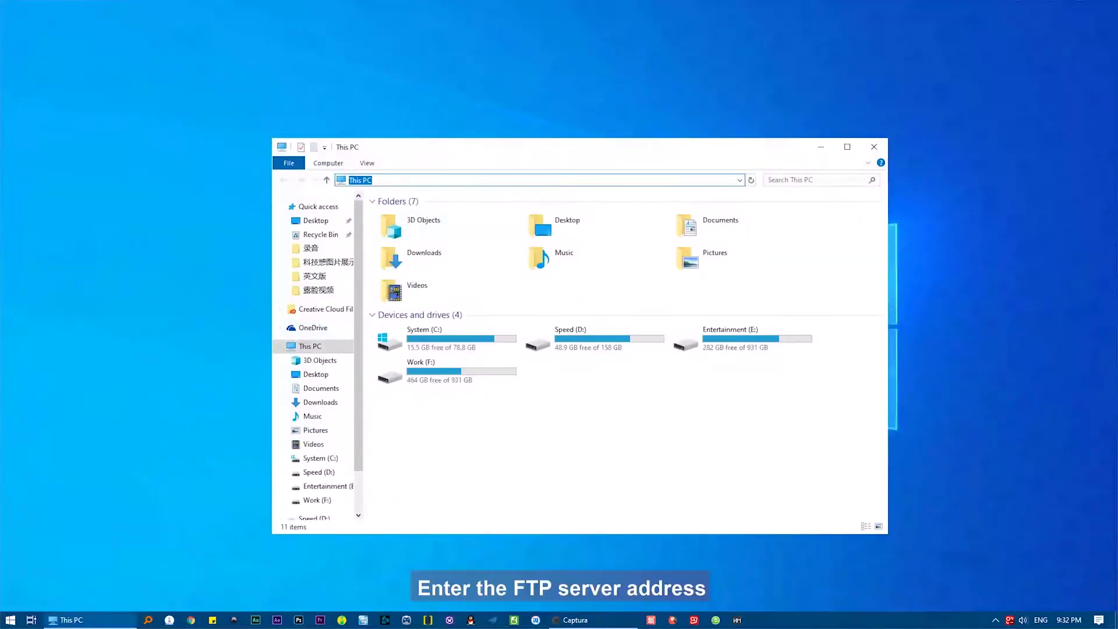
{"action": "type", "text": "ftp"}
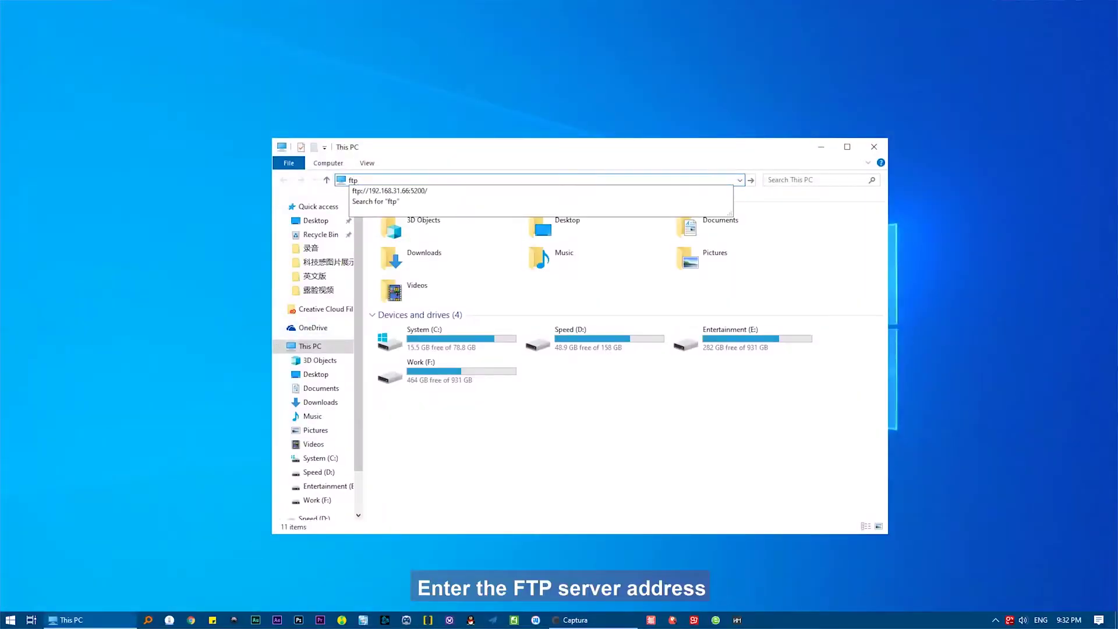
{"action": "type", "text": "://"}
Go to the suggested FTP address 192.168.31.66 and log on to the scope's server.
{"action": "key", "text": "Down"}
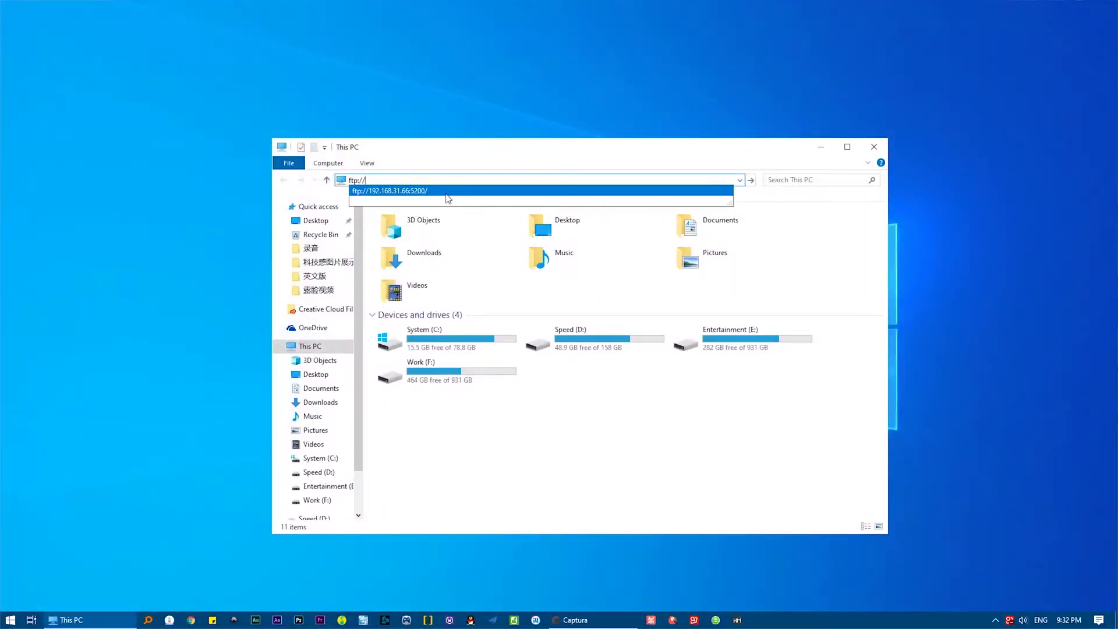
{"action": "key", "text": "Return"}
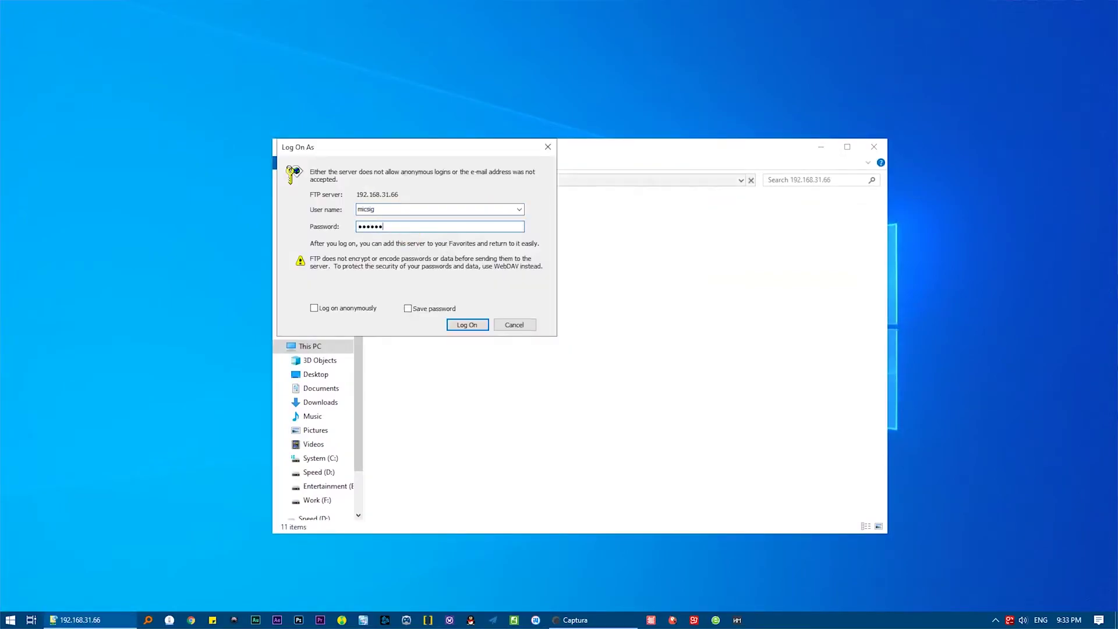
{"action": "left_click", "coordinate": [464, 326]}
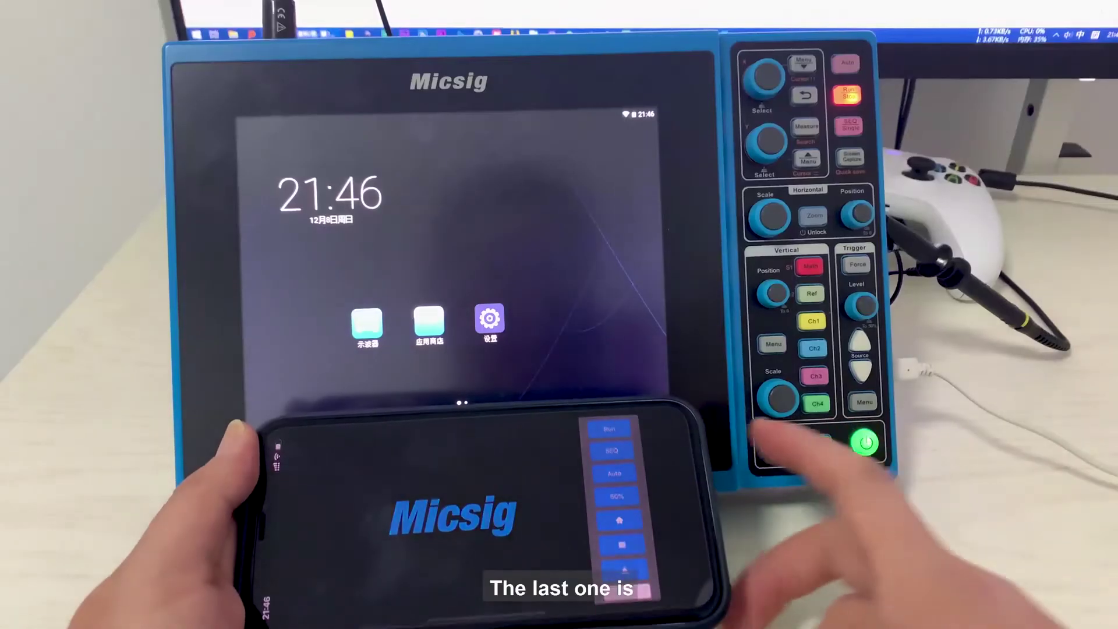